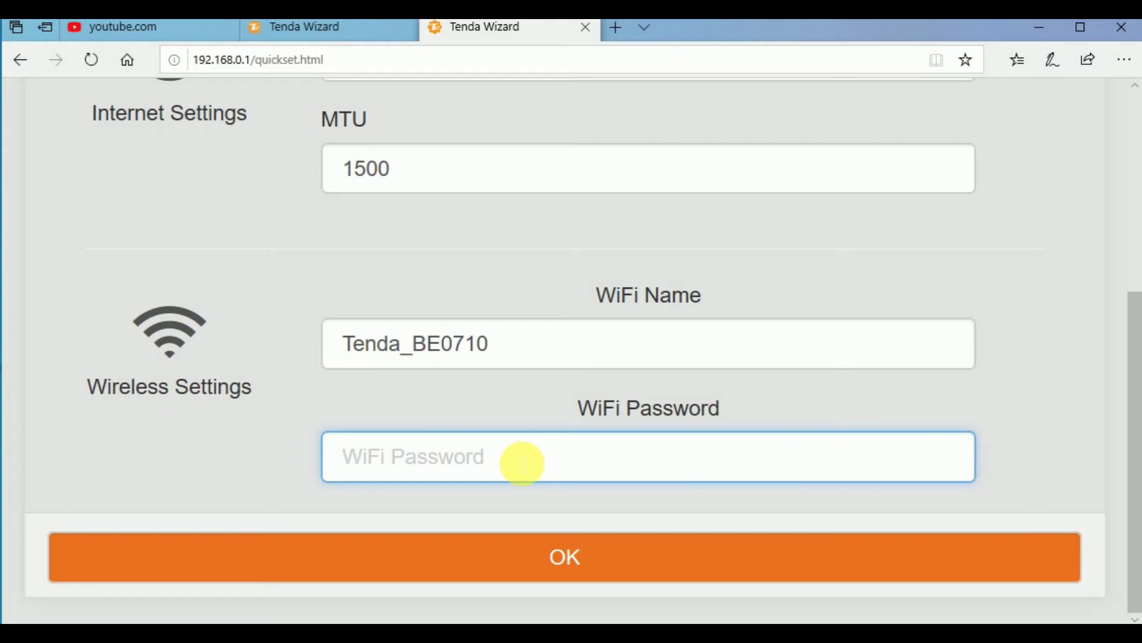
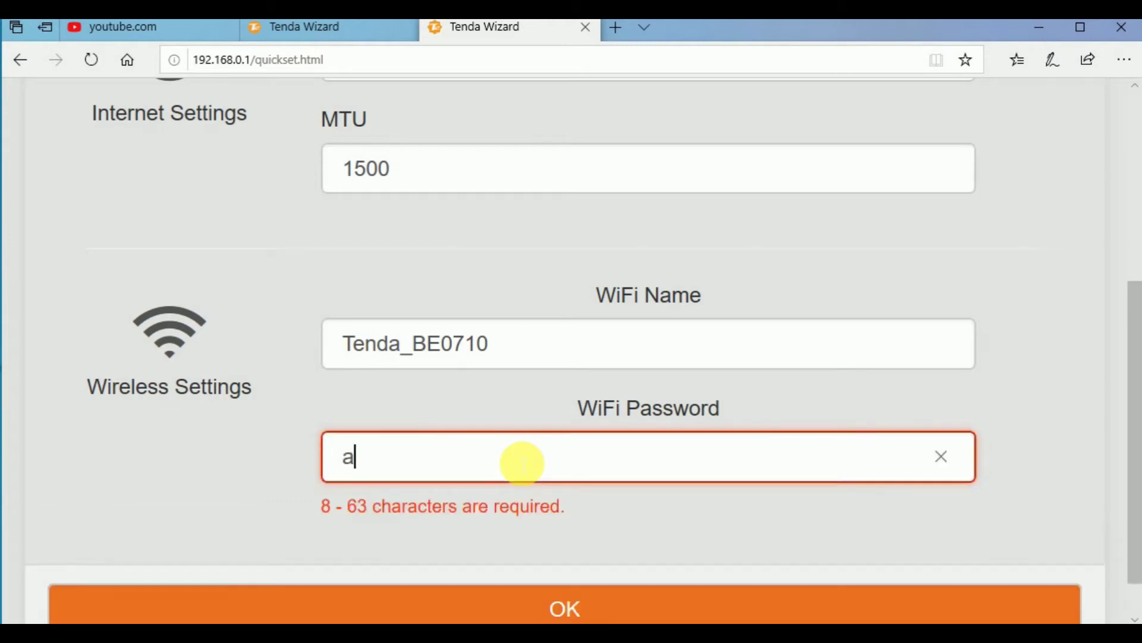
Step: Replace the too-short entry with a WiFi password of 8+ characters and save quick setup
key(BackSpace)
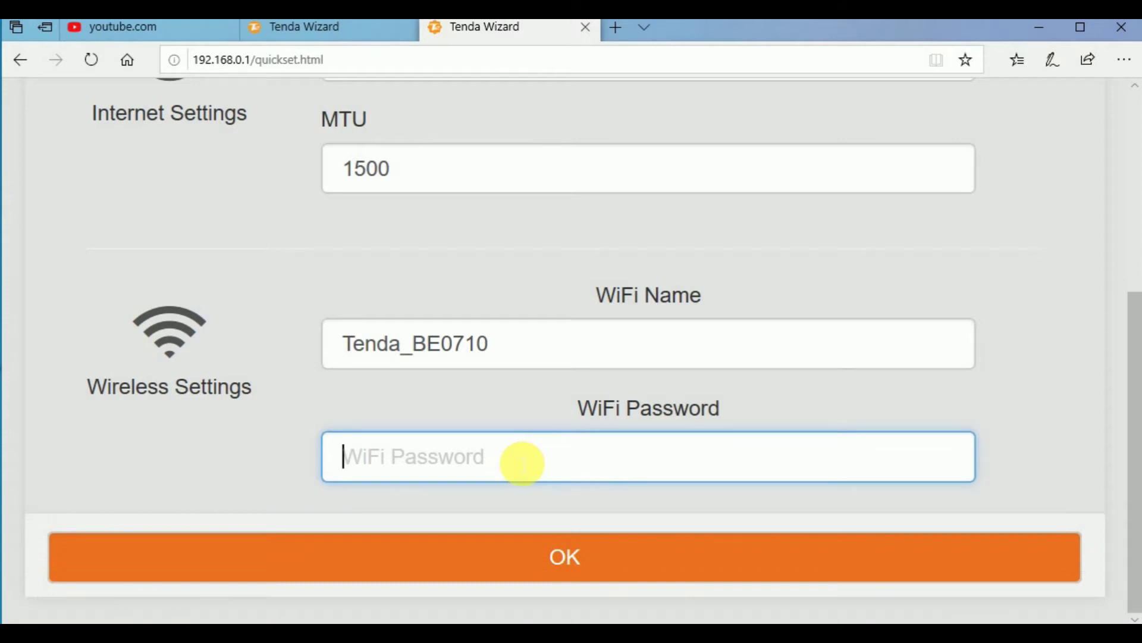
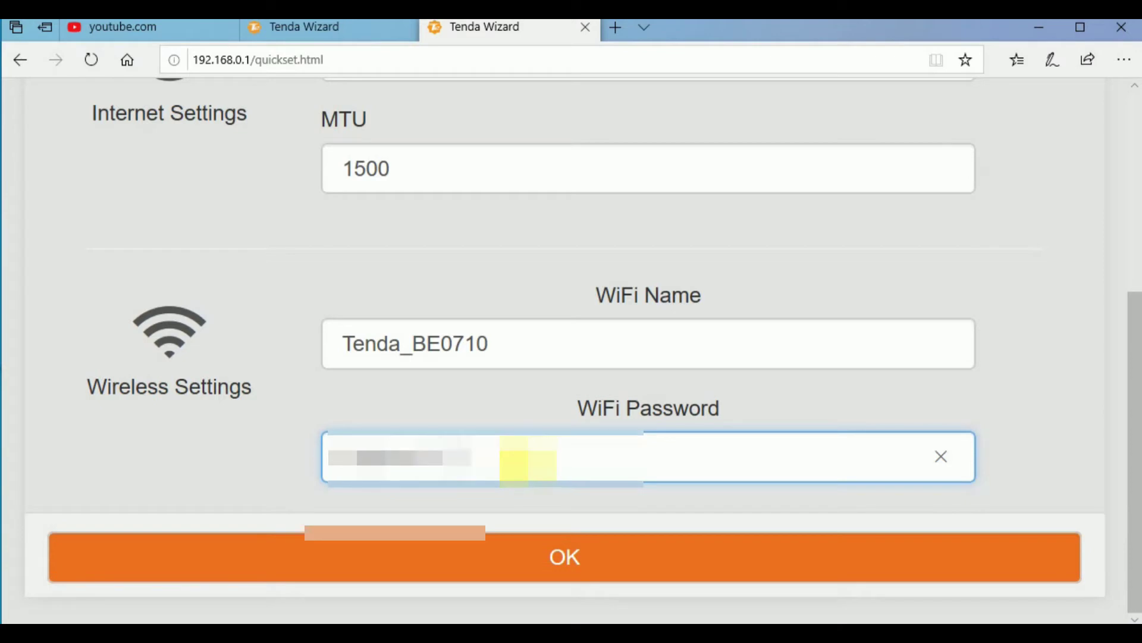
click(526, 570)
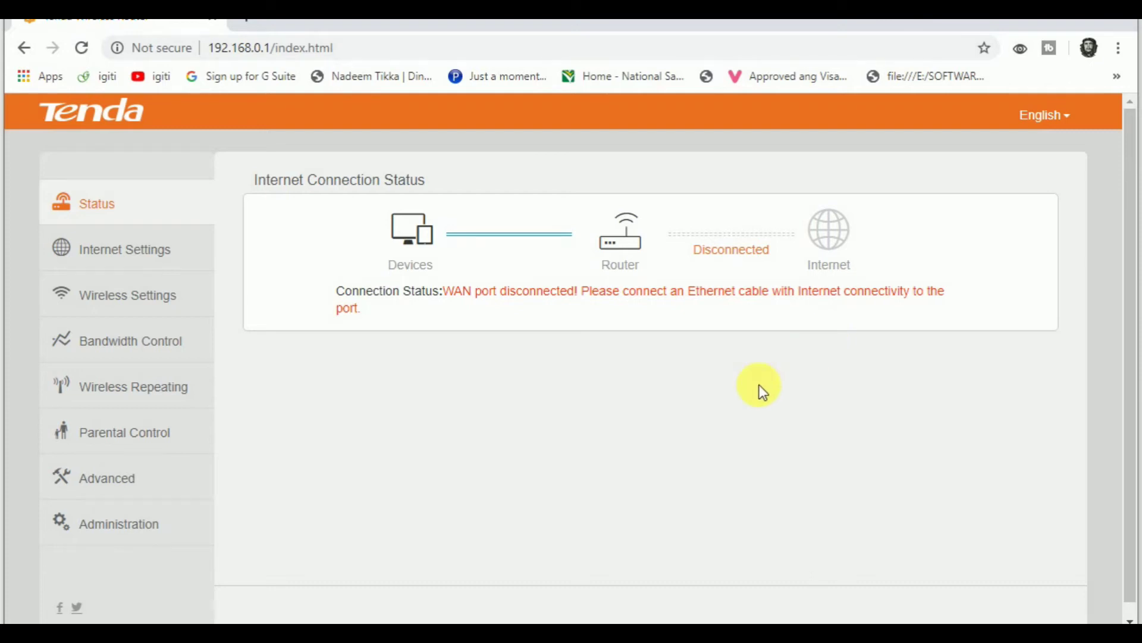
Step: In Wireless Settings, replace the WiFi name Tenda_BE0710 with Pakistan
click(142, 245)
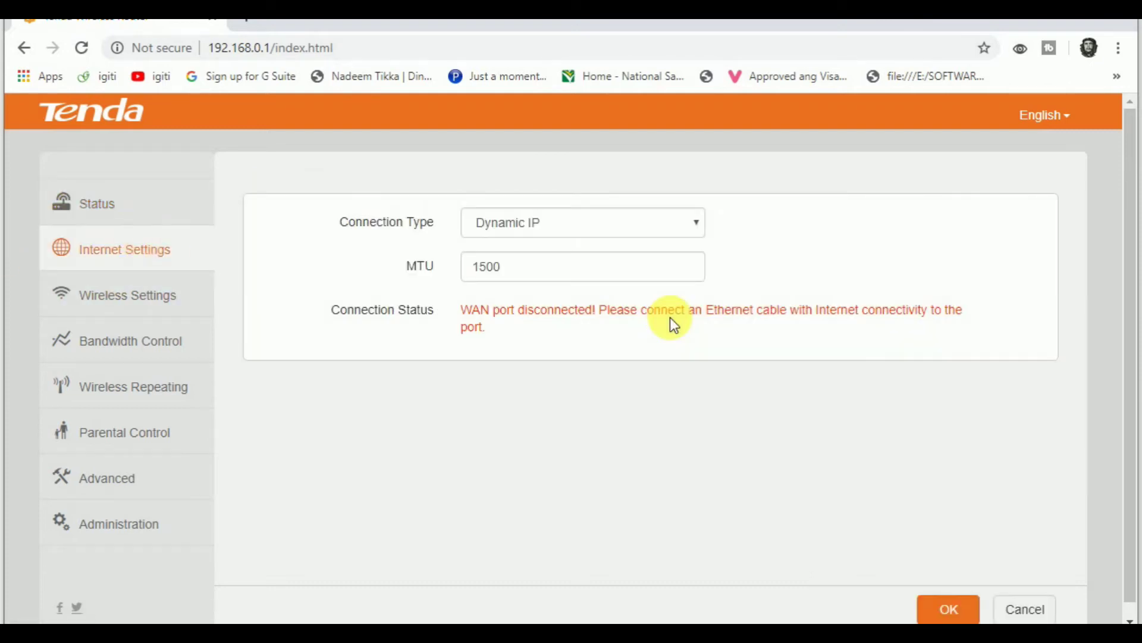
click(137, 295)
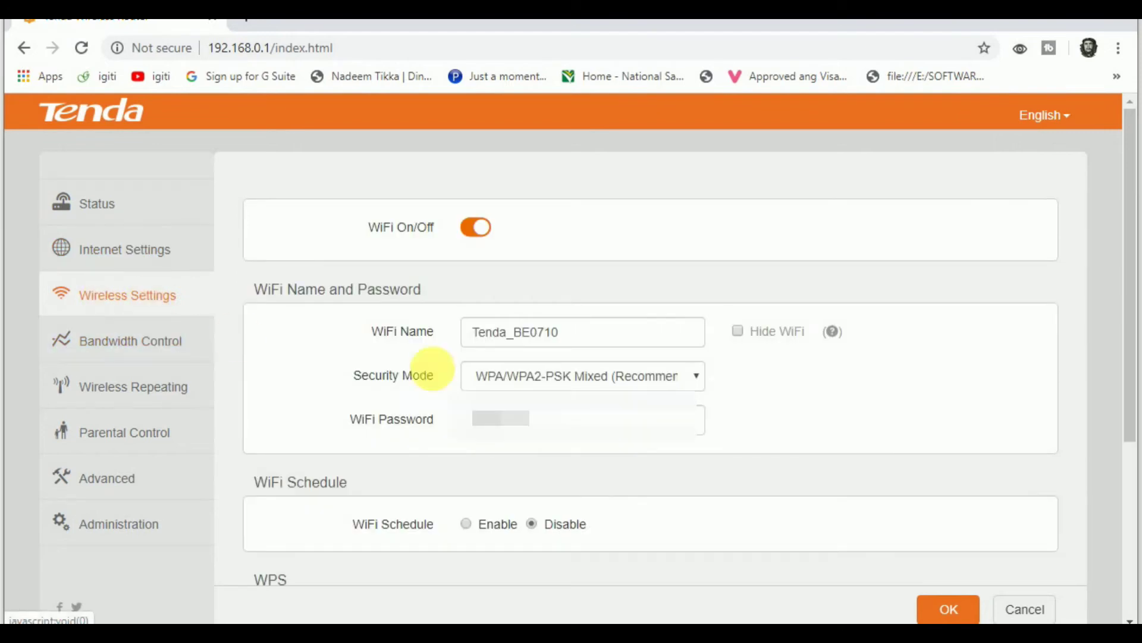
double_click(596, 336)
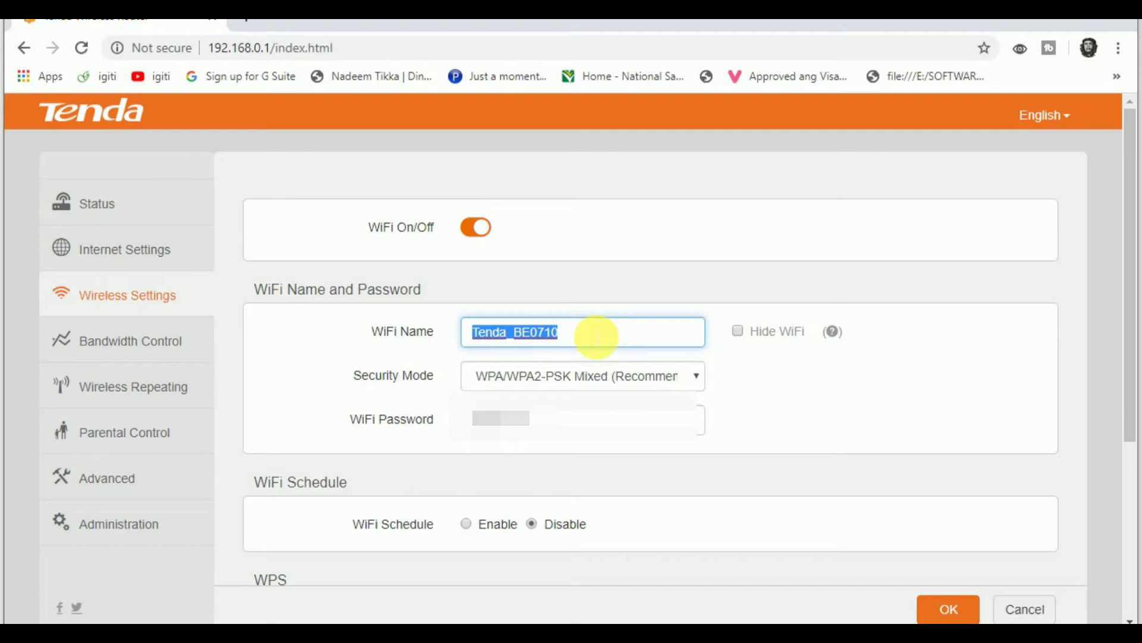
text(Pak)
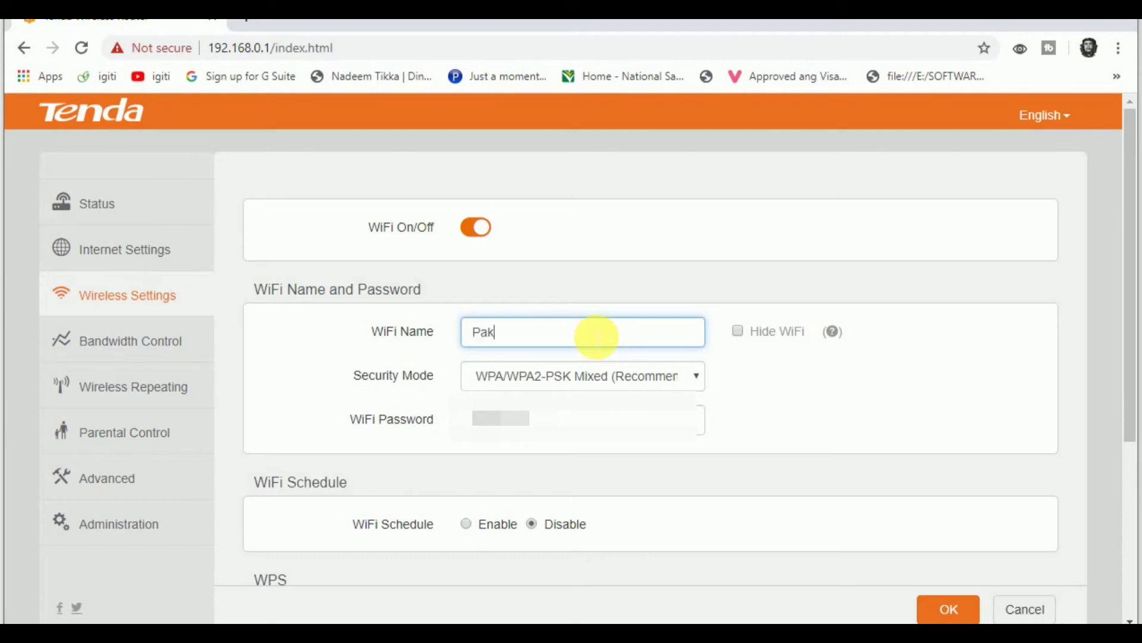
text(istan)
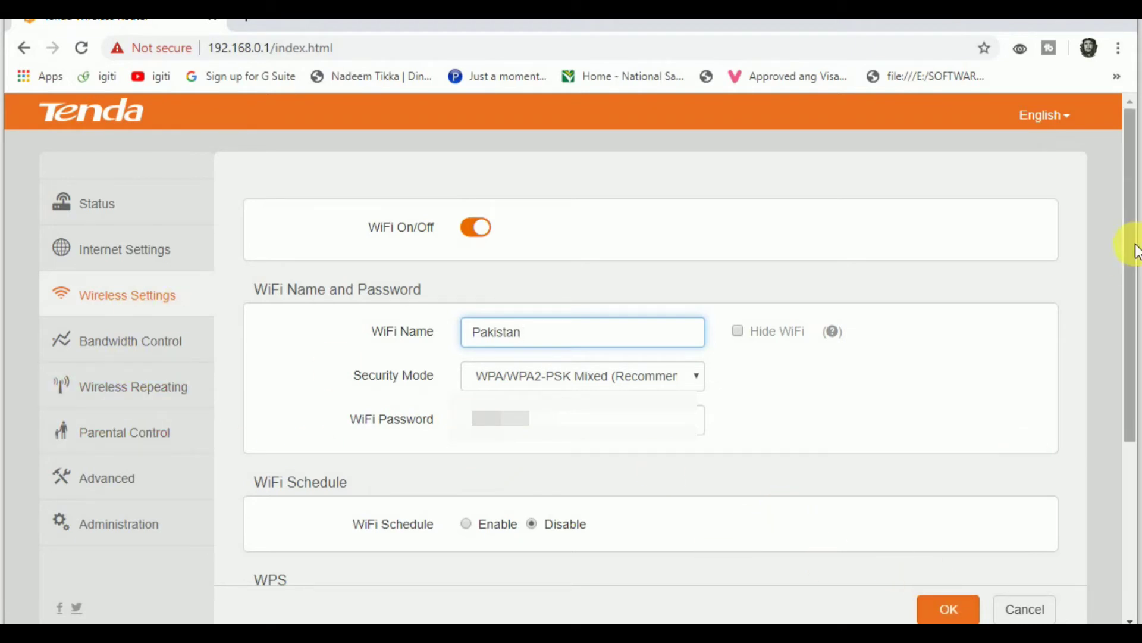
Step: Apply the Pakistan name, accept the connection-drop warning, and show the Wireless Repeating options
drag(1132, 242, 1132, 277)
drag(1133, 362, 1134, 286)
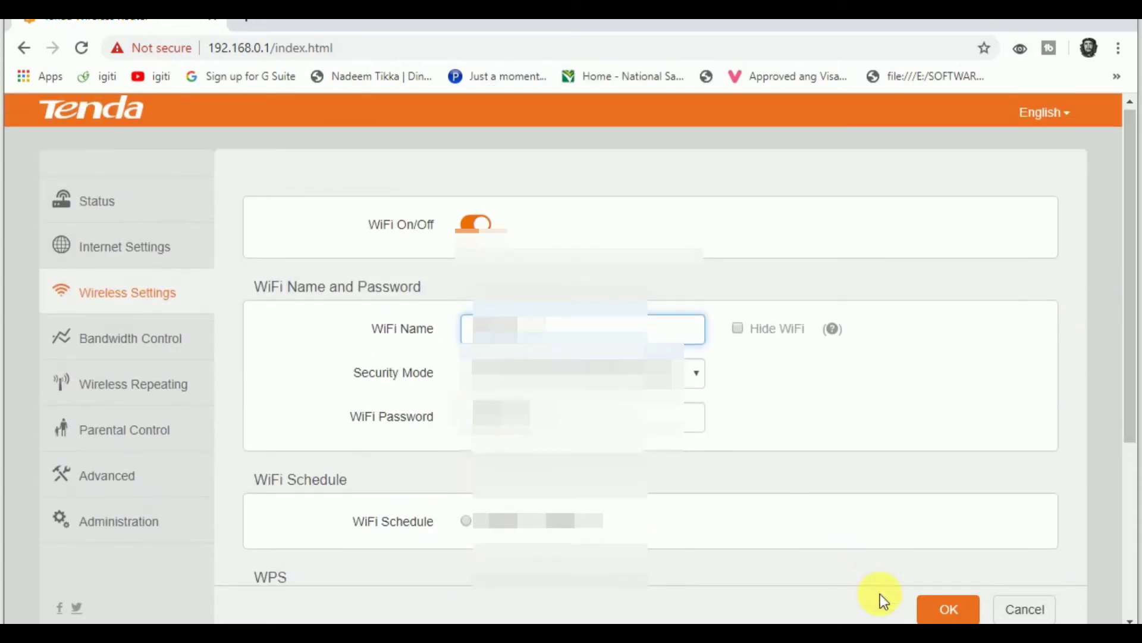
click(950, 618)
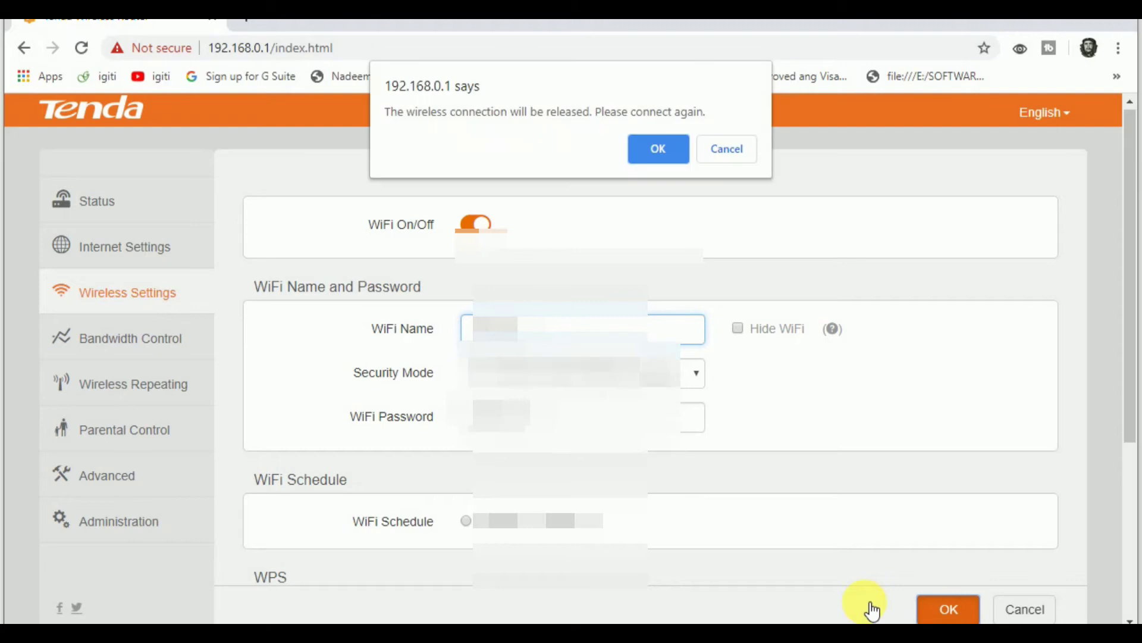
click(631, 148)
click(127, 387)
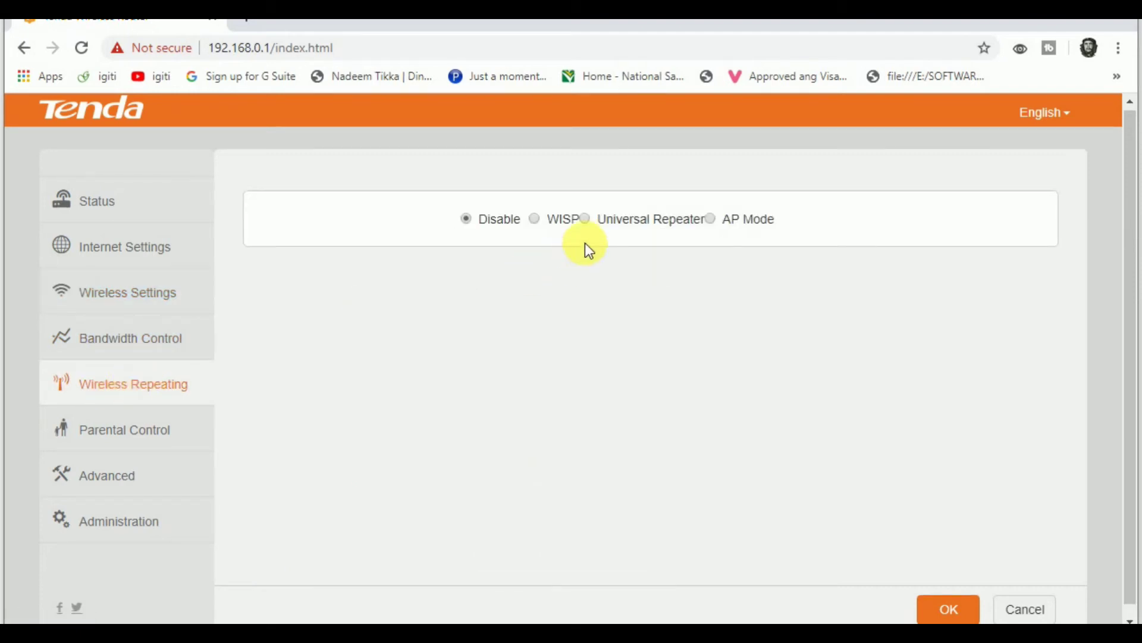
Step: Set repeating mode to WISP and choose the strongest PTCL-BB network as upstream
click(535, 219)
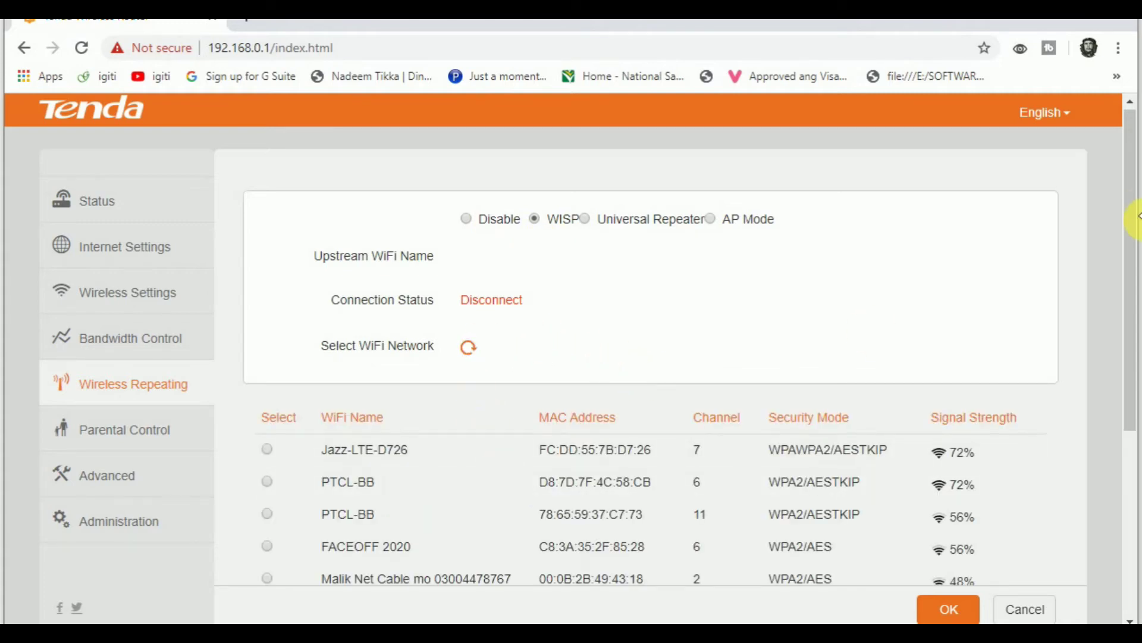
drag(1129, 225, 1129, 256)
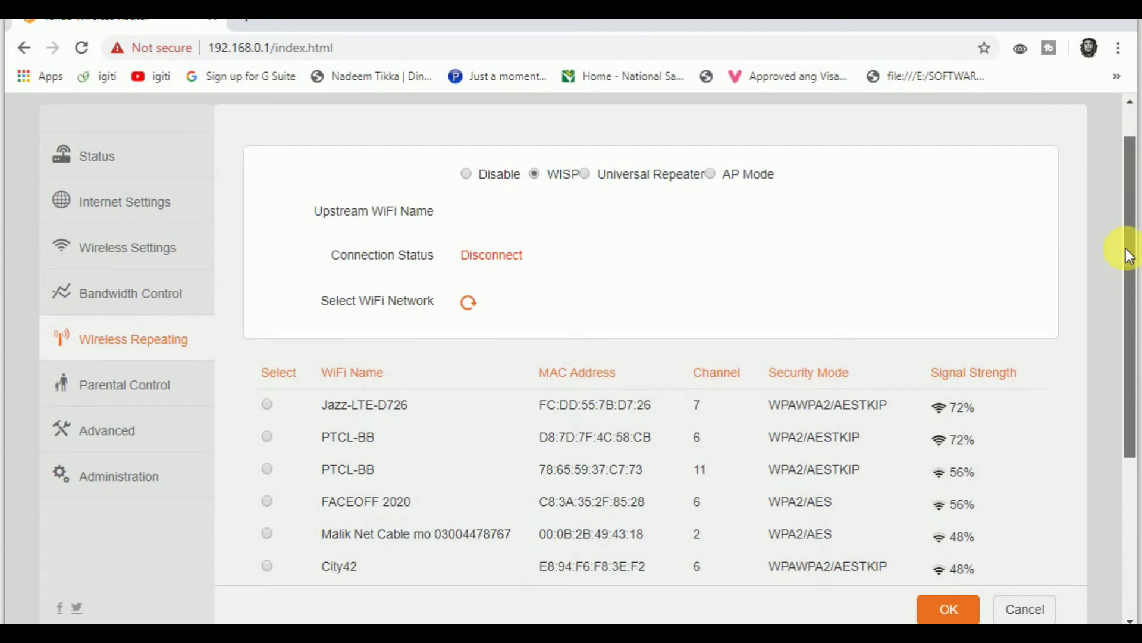
click(253, 461)
drag(1133, 365, 1130, 458)
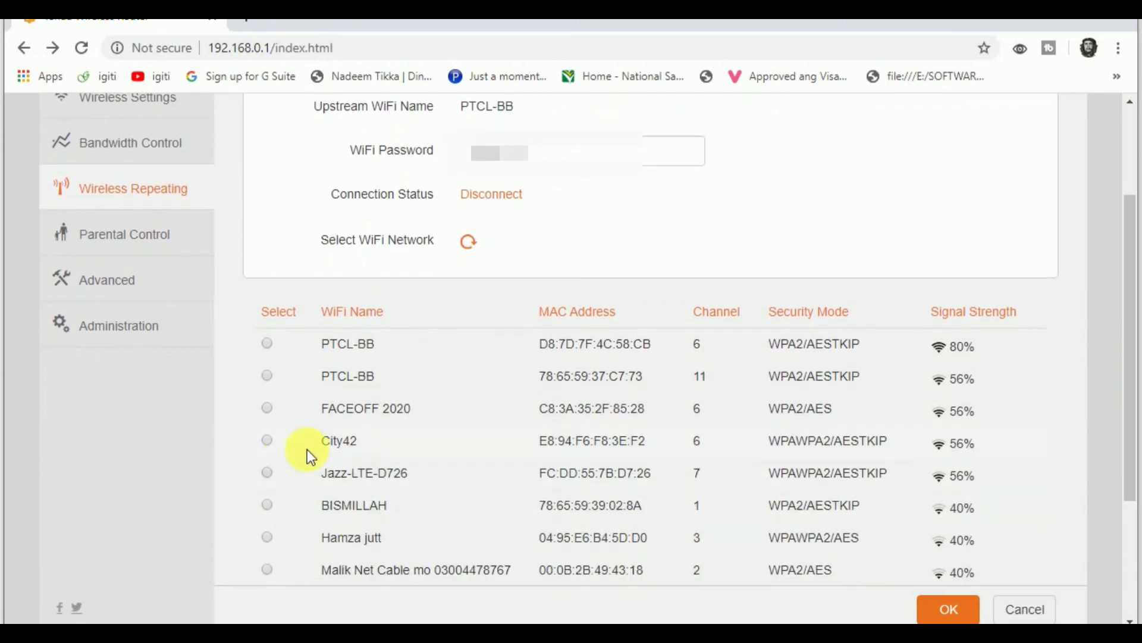
scroll(291, 406, up, 2)
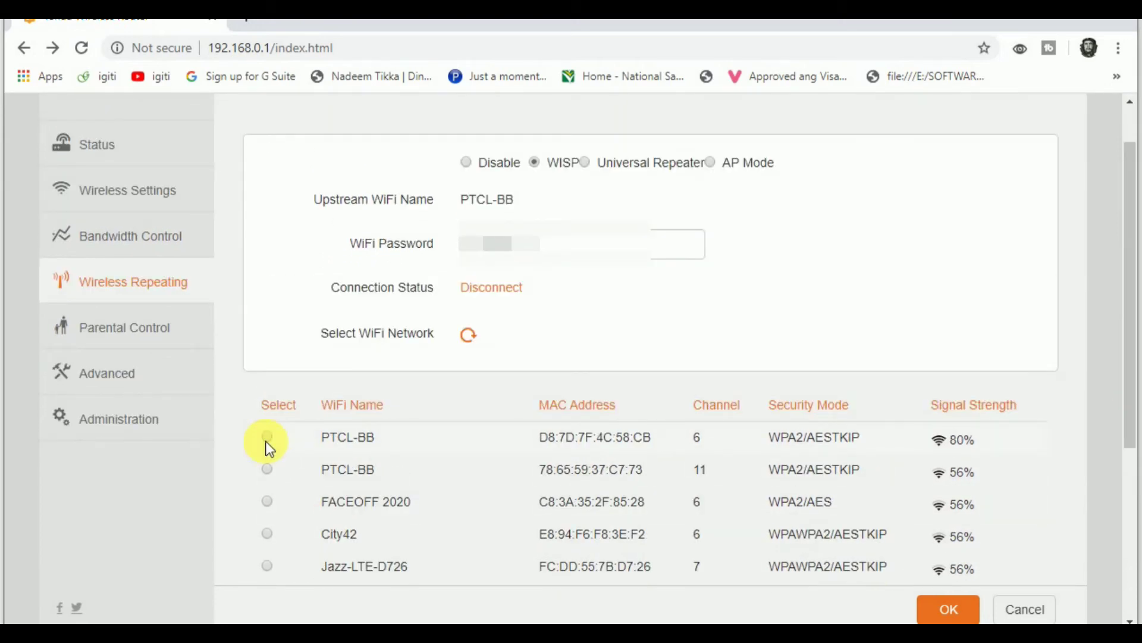
click(267, 438)
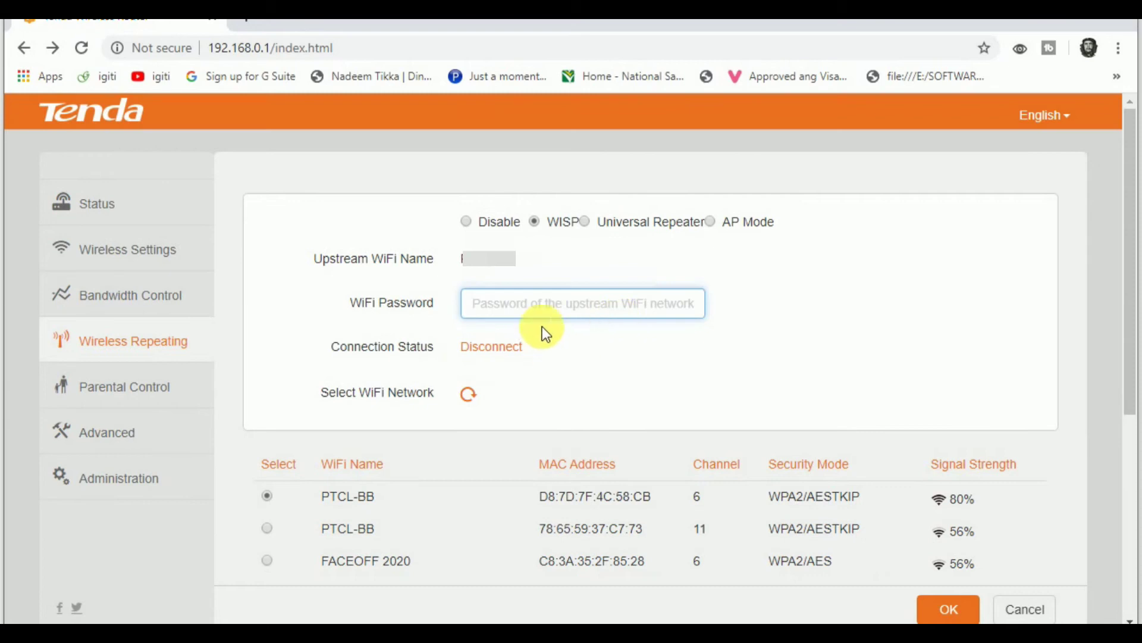
Step: Fill in the saved PTCL-BB WiFi password, apply WISP settings, and confirm the reboot
click(548, 316)
click(535, 344)
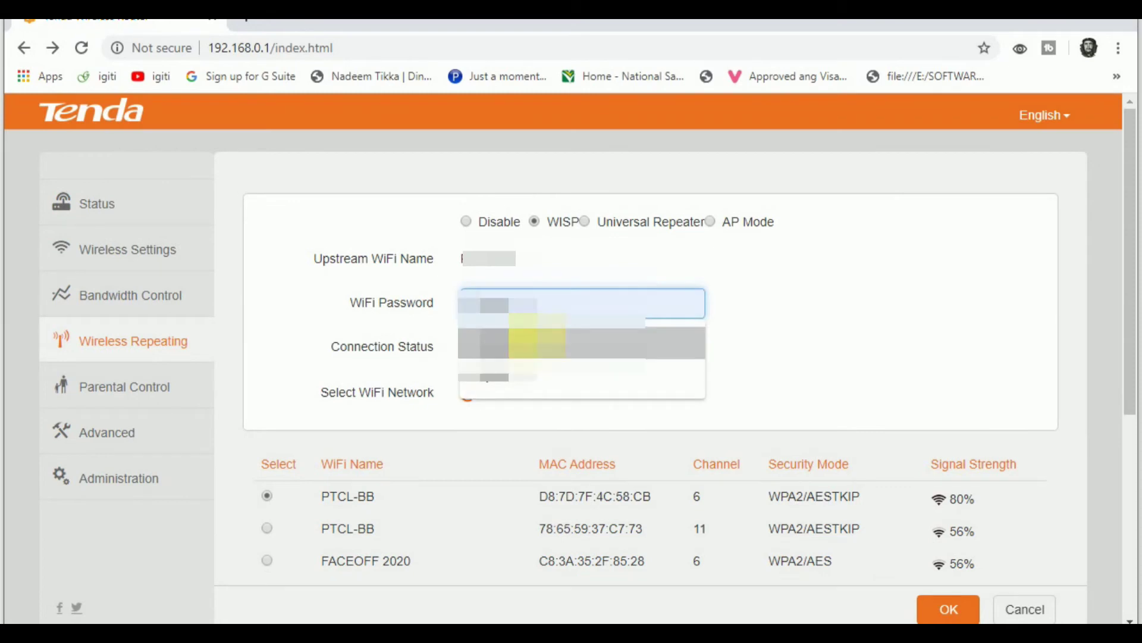
click(948, 610)
click(523, 397)
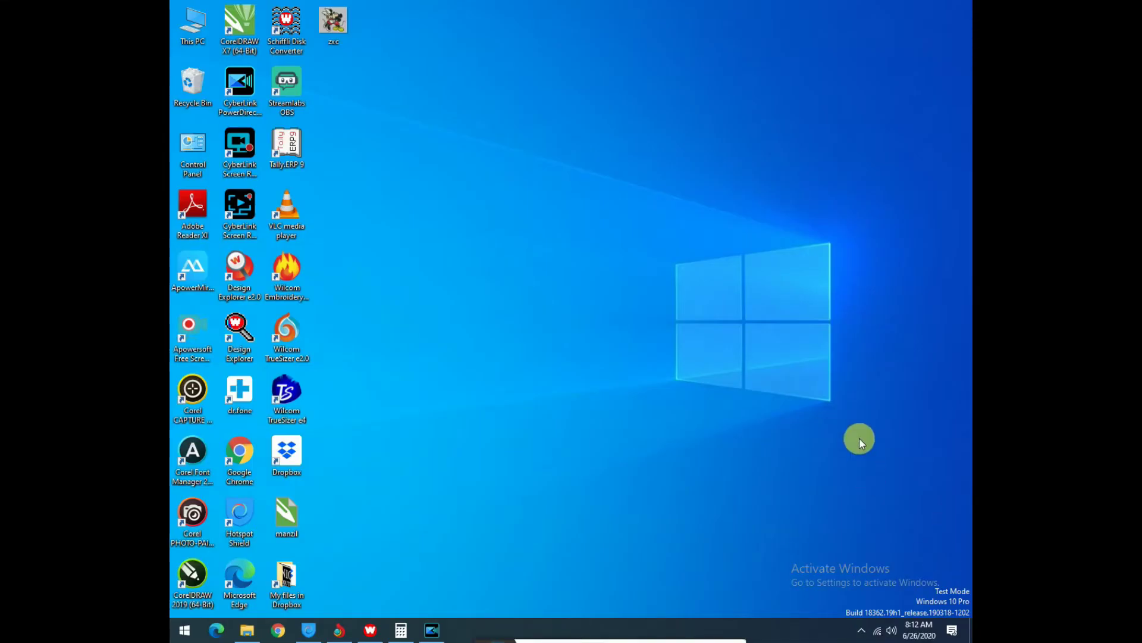
Step: From the taskbar Wi-Fi list, select PTCL-BB and choose Connect to reach its key prompt
click(877, 634)
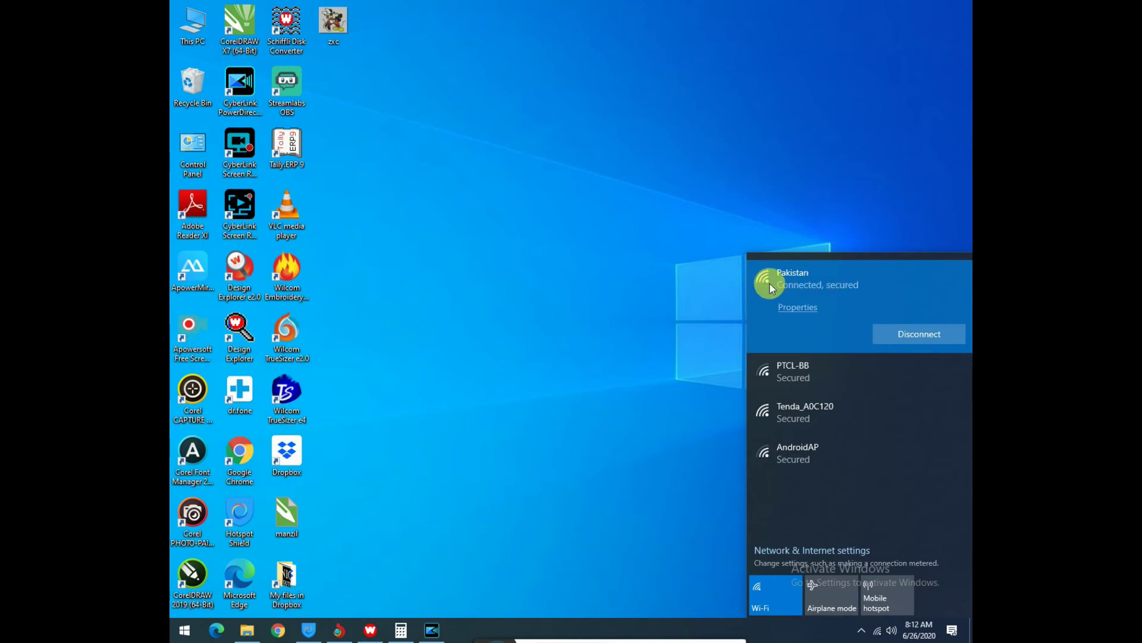
click(788, 300)
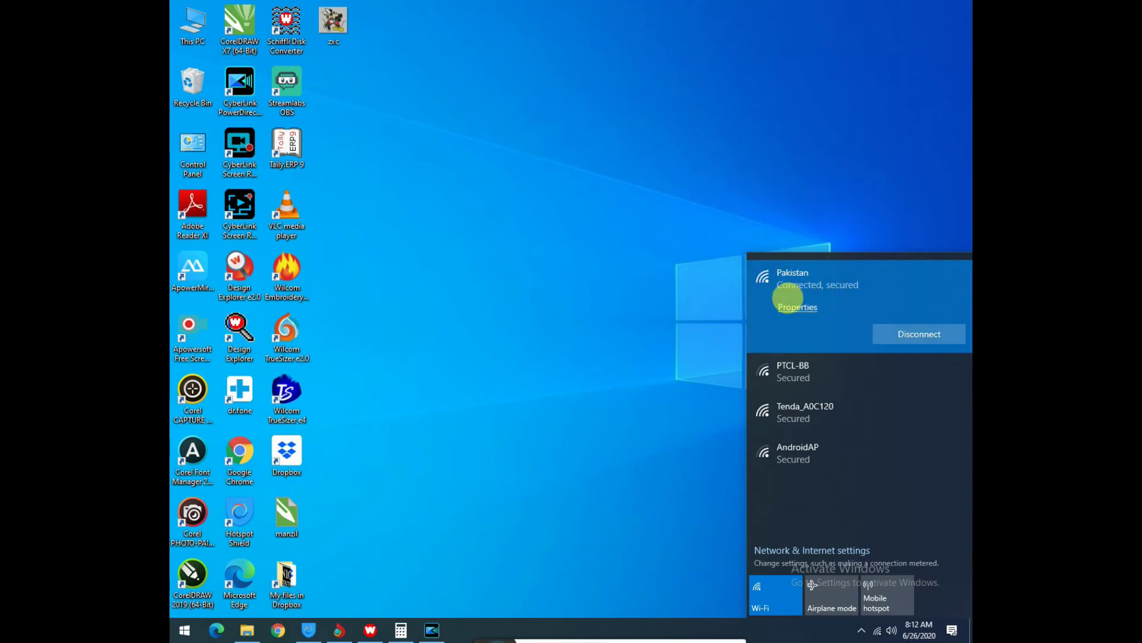
click(789, 371)
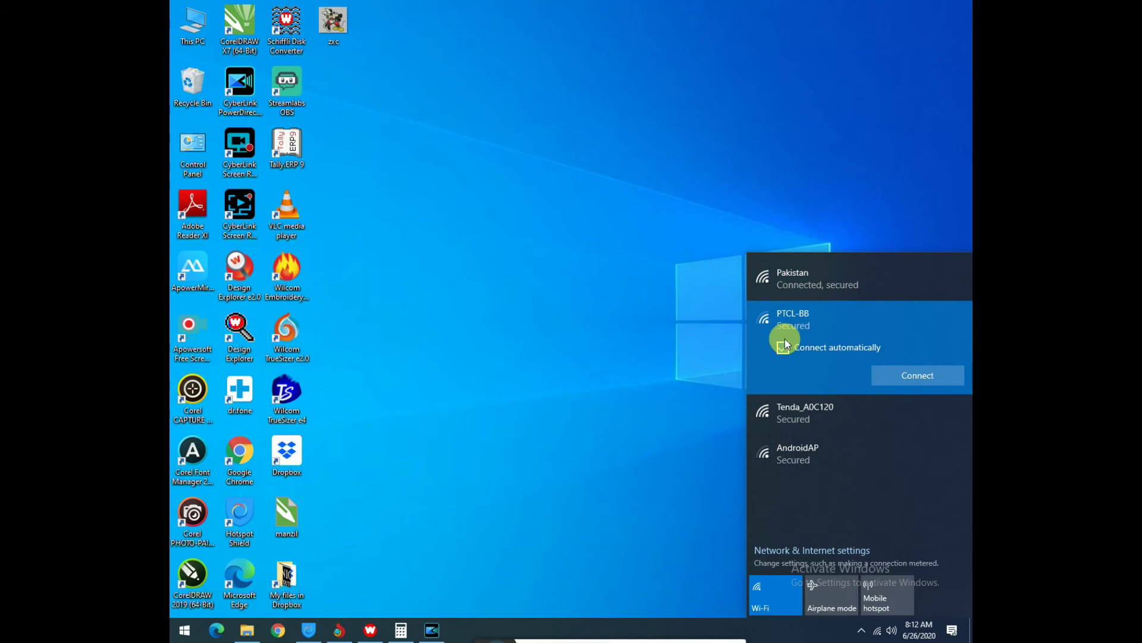
click(800, 286)
click(801, 357)
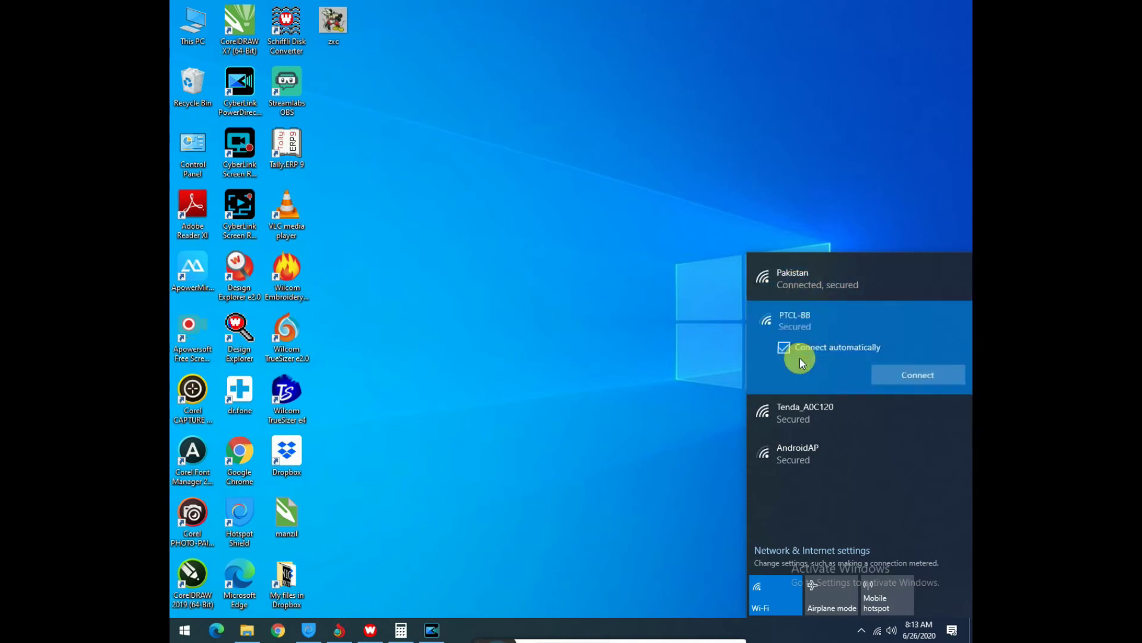
click(805, 281)
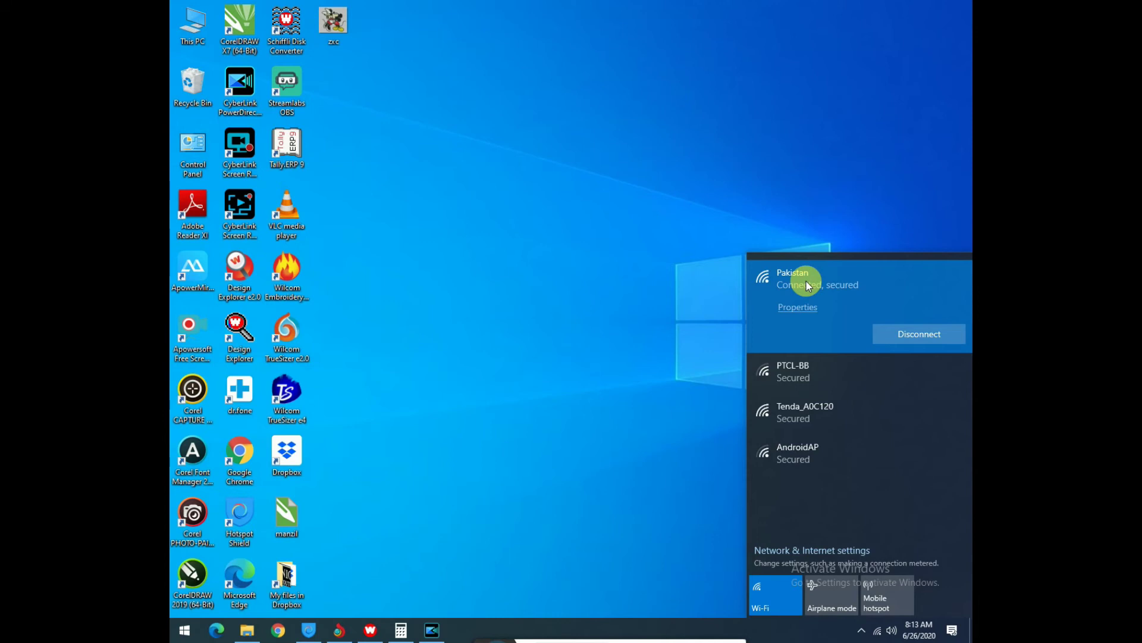
click(805, 373)
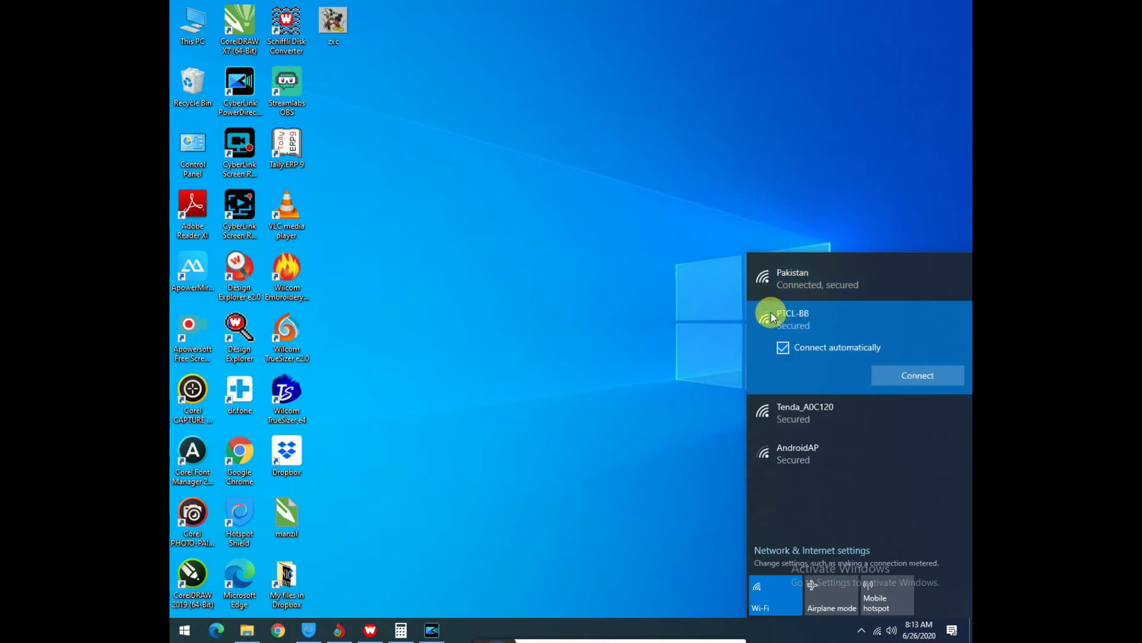
click(798, 271)
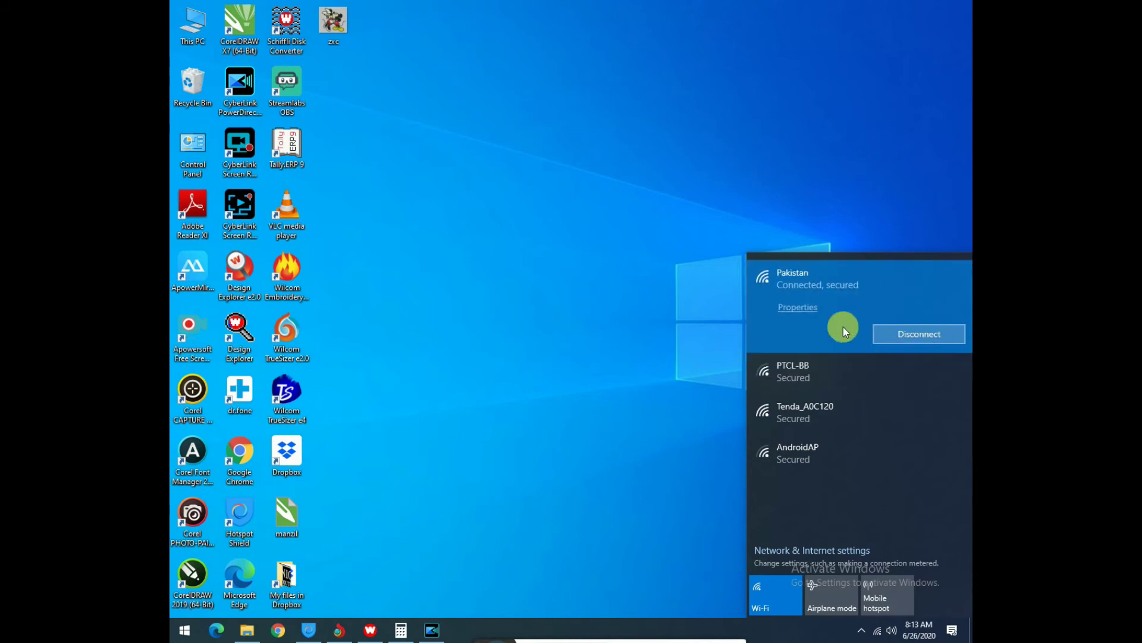
click(783, 370)
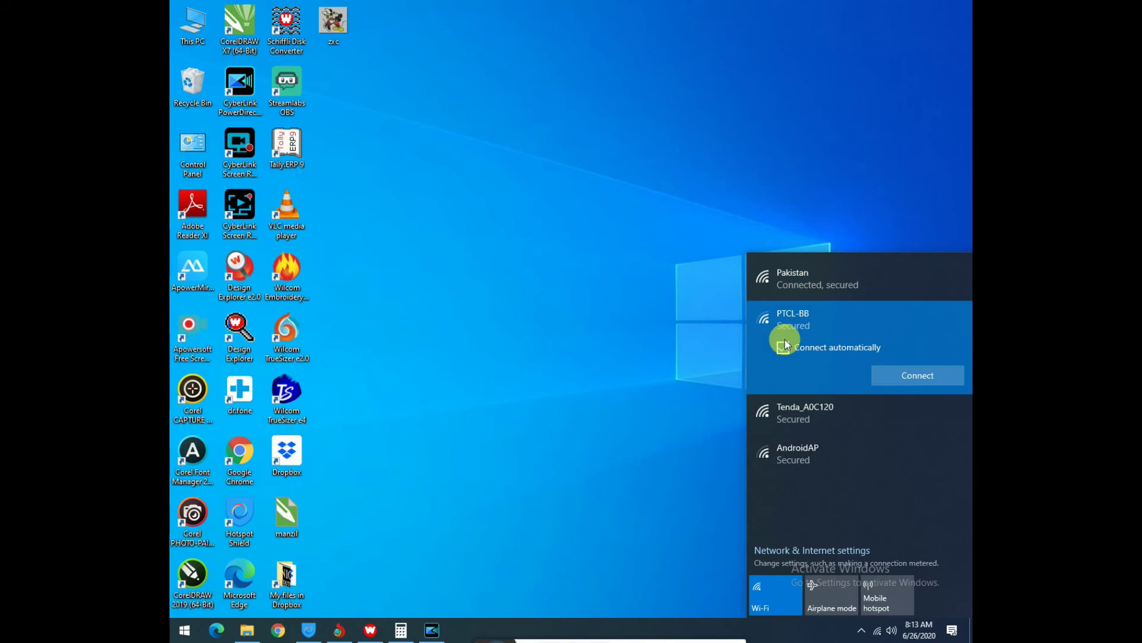
click(908, 375)
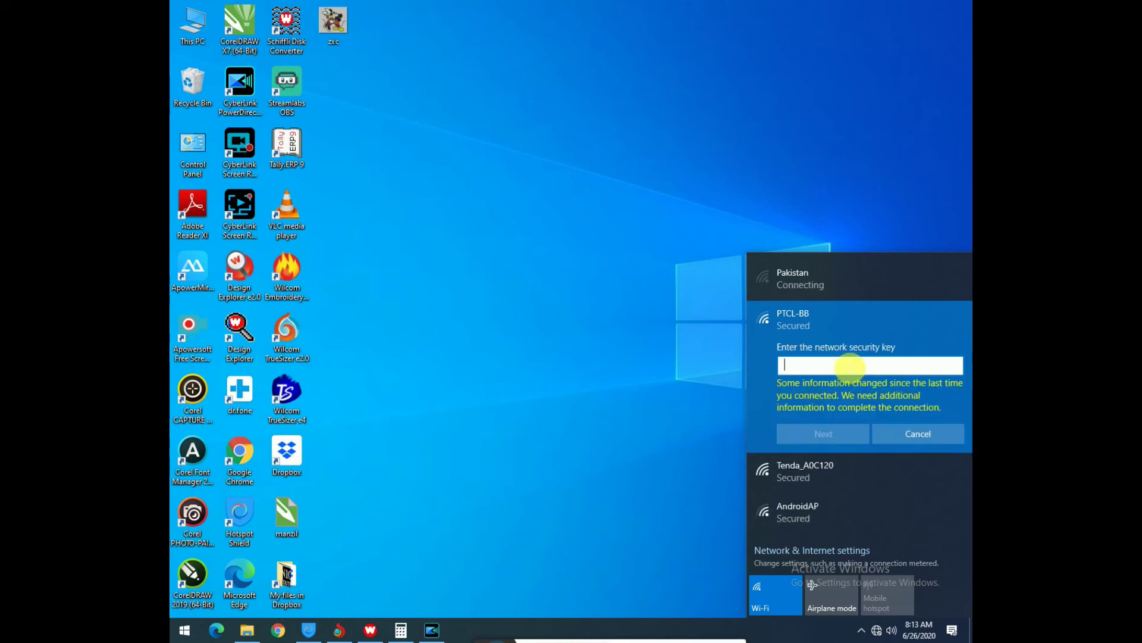
Step: Enter PTCL-BB's network security key, correcting a mistyped attempt, and submit it until Pakistan shows Connected, secured
text(••••••••)
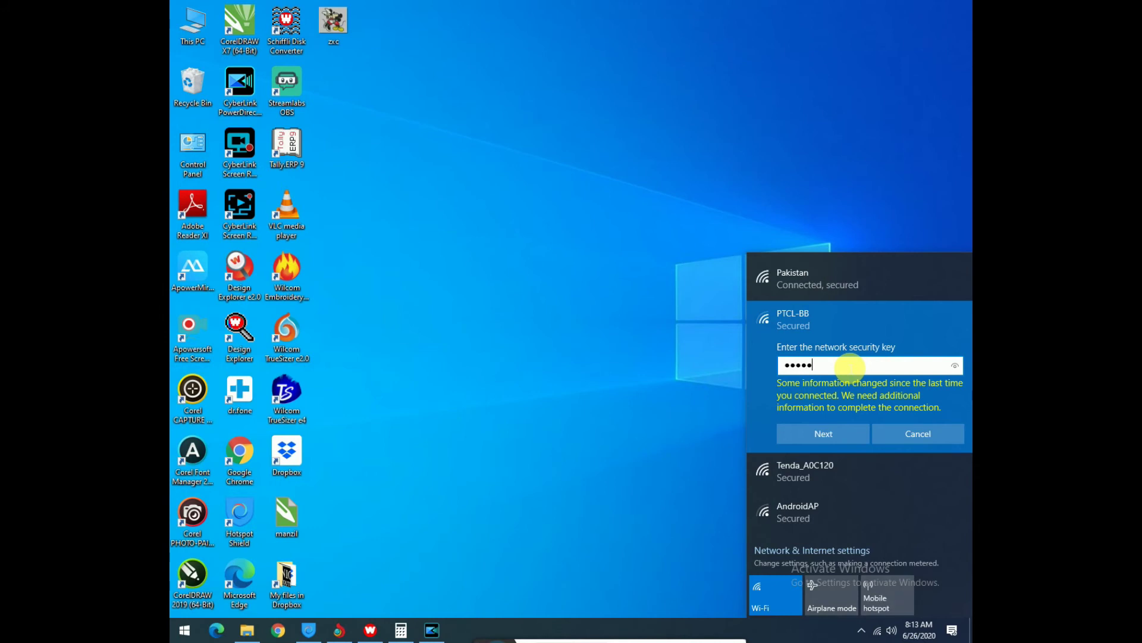
key(BackSpace)
key(BackSpace)
key(BackSpace)
key(BackSpace)
key(BackSpace)
key(BackSpace)
key(BackSpace)
key(BackSpace)
text(••••••••••••)
key(Return)
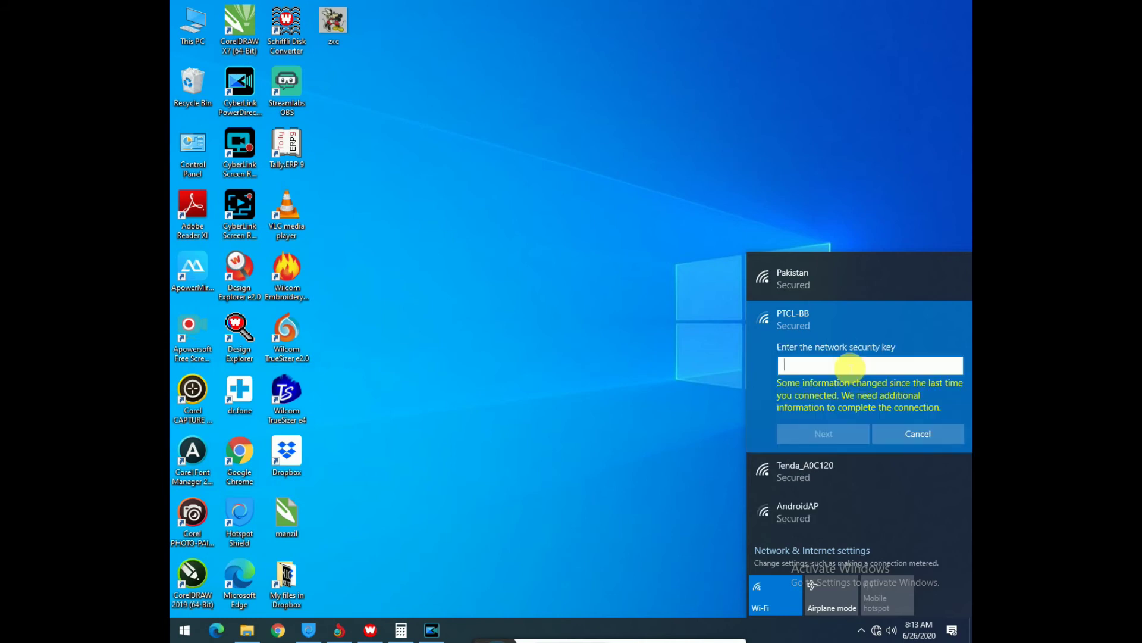
text(*****)
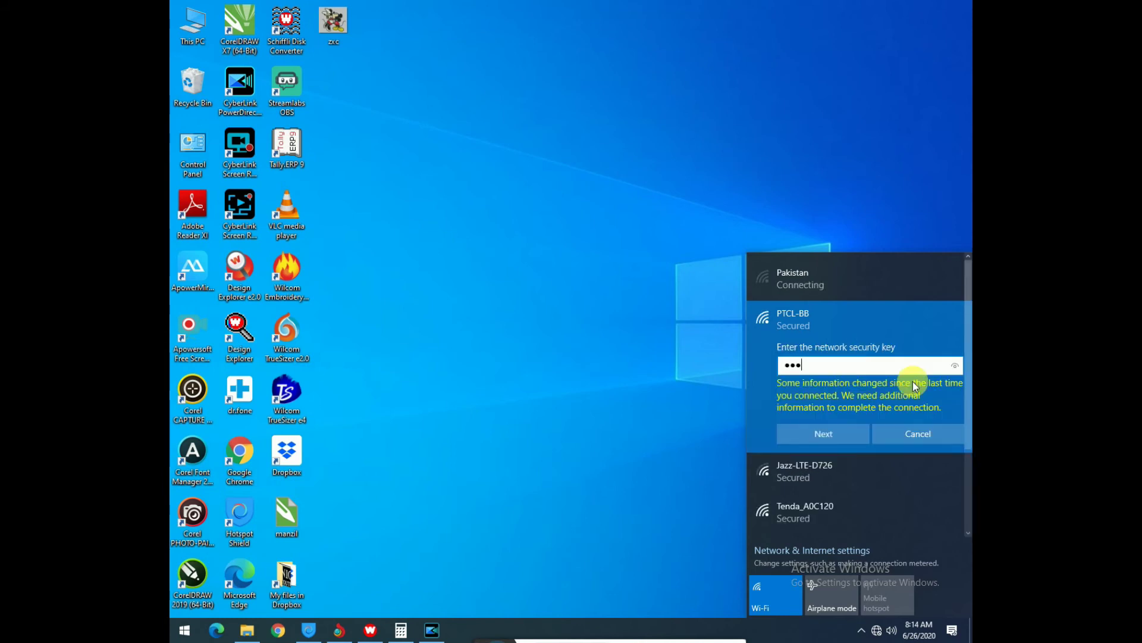
text(******)
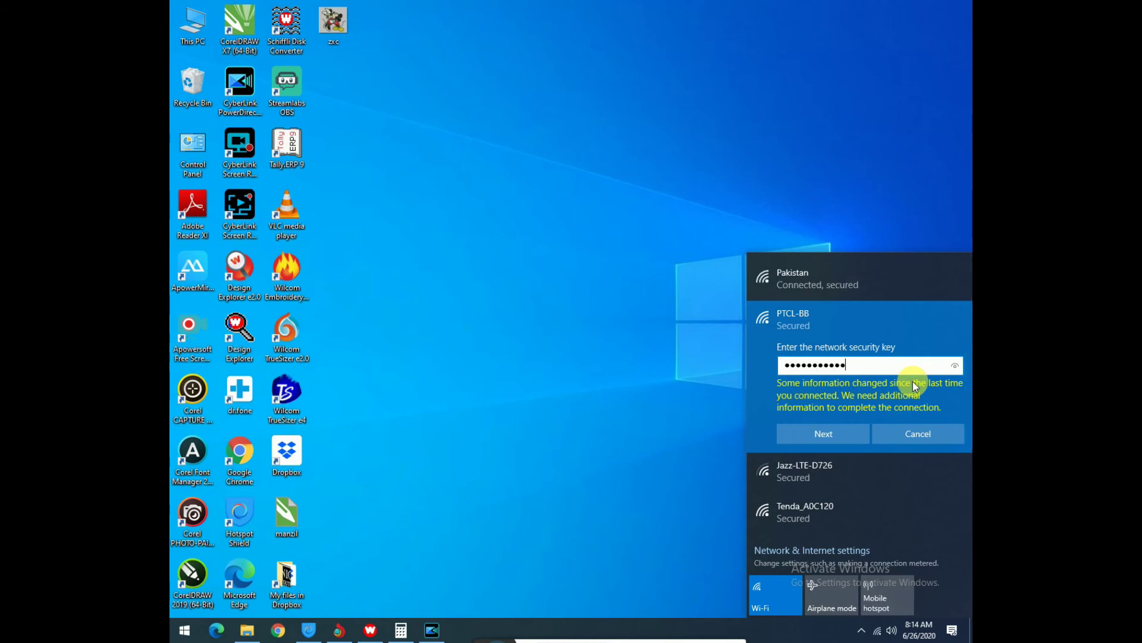
key(Return)
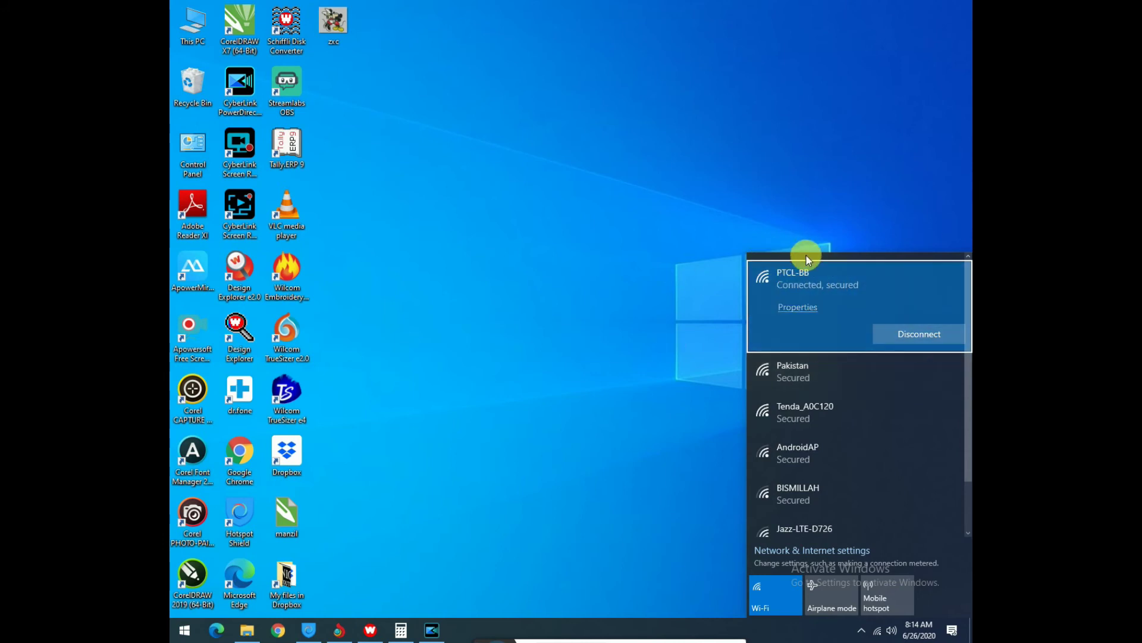
Step: Connect the PC to the Pakistan Wi-Fi network instead of PTCL-BB
click(795, 370)
click(783, 349)
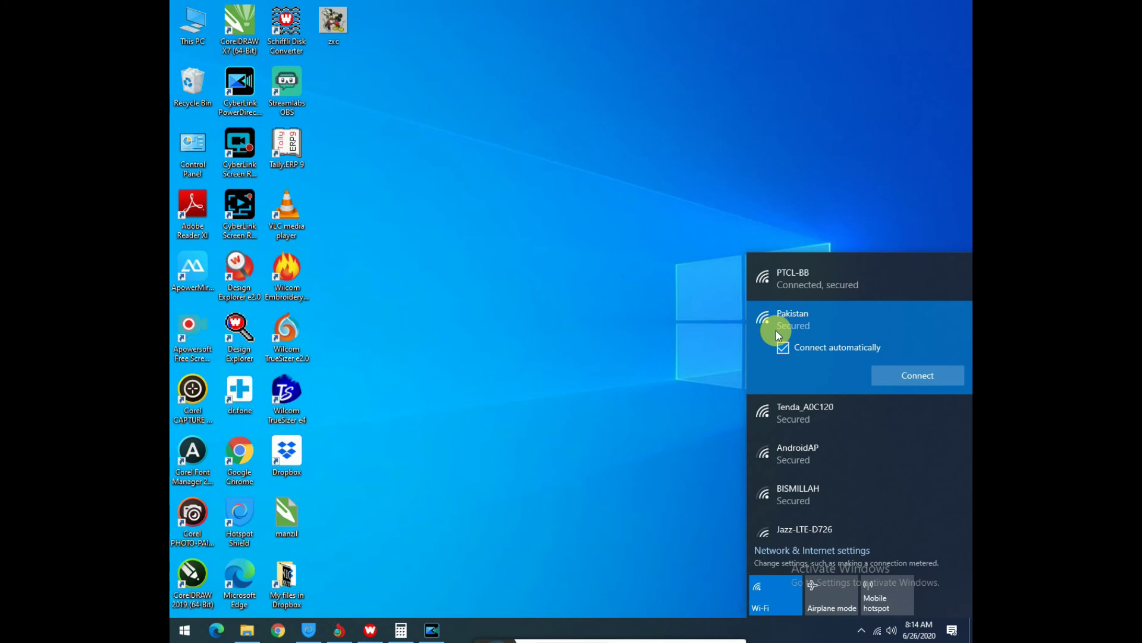
click(839, 273)
click(823, 370)
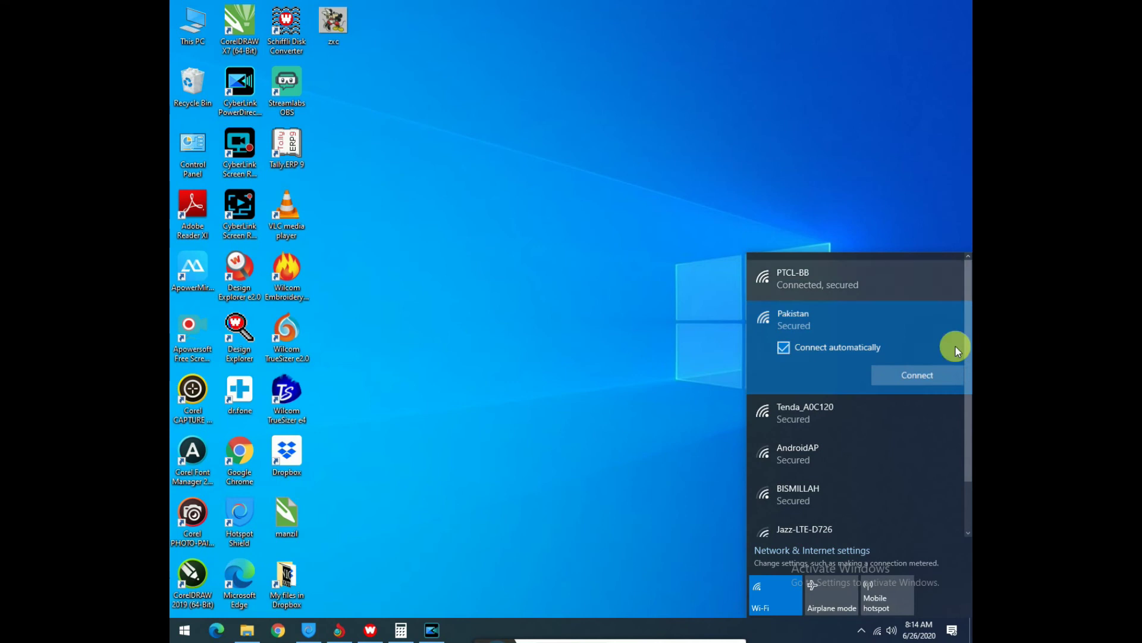
click(904, 370)
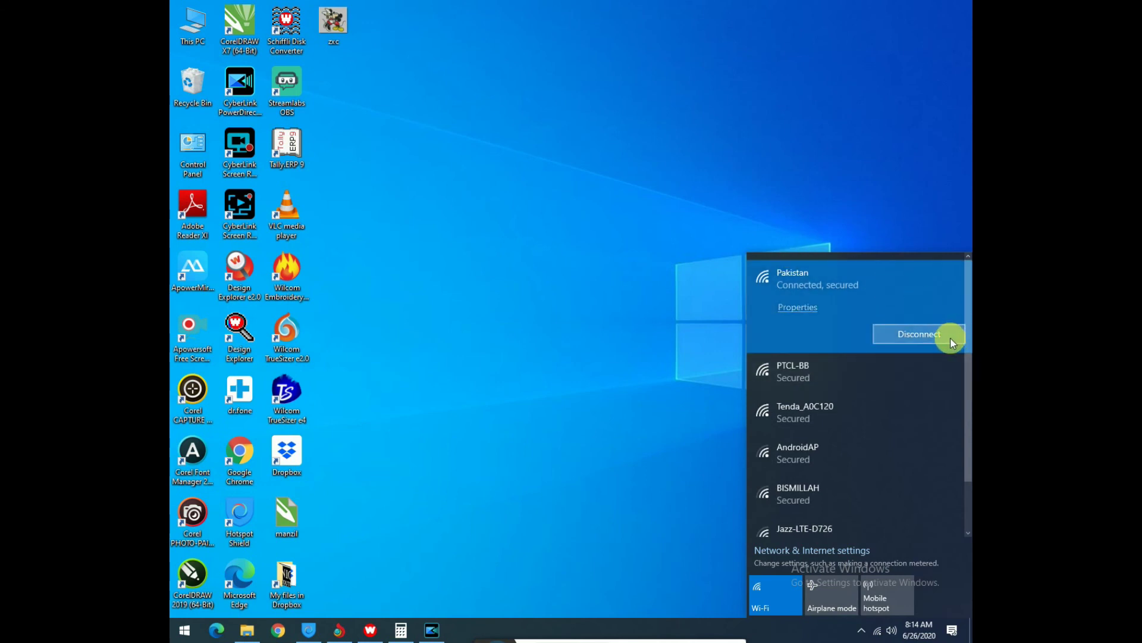
Step: Verify Pakistan is Connected, secured, dismissing the warning and reopening the network list
click(808, 370)
click(833, 280)
click(810, 368)
click(804, 291)
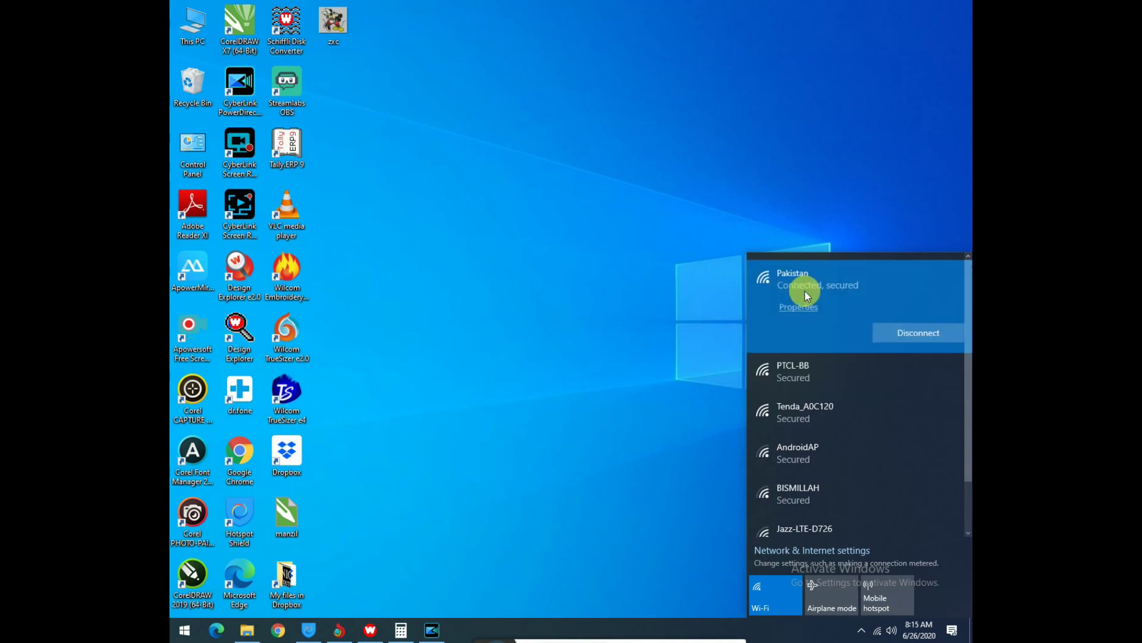
click(776, 383)
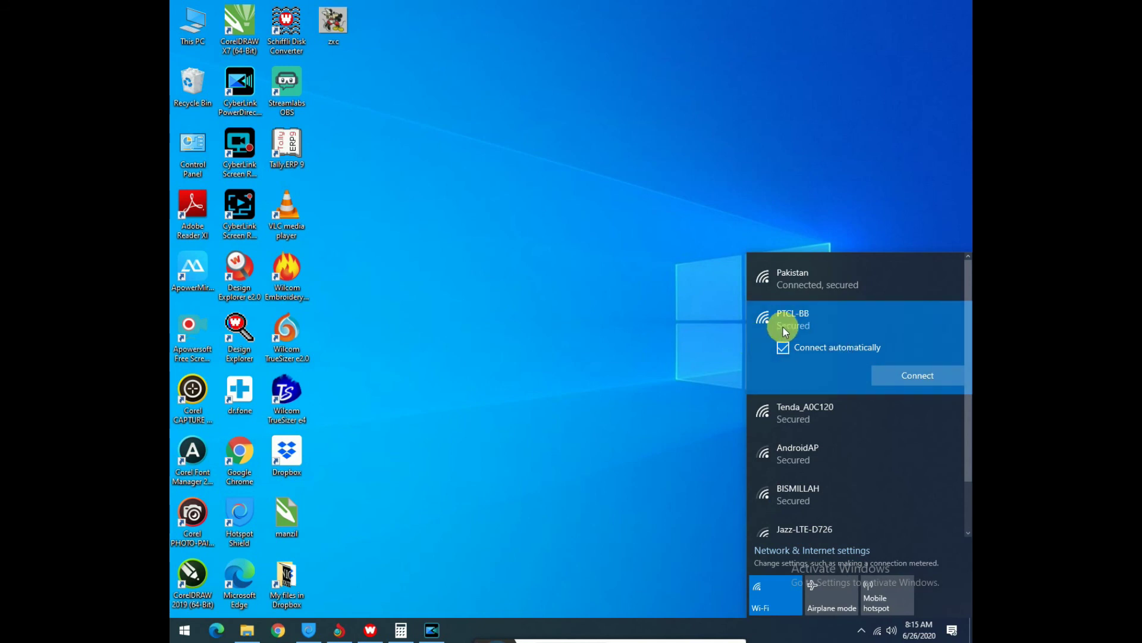
click(808, 278)
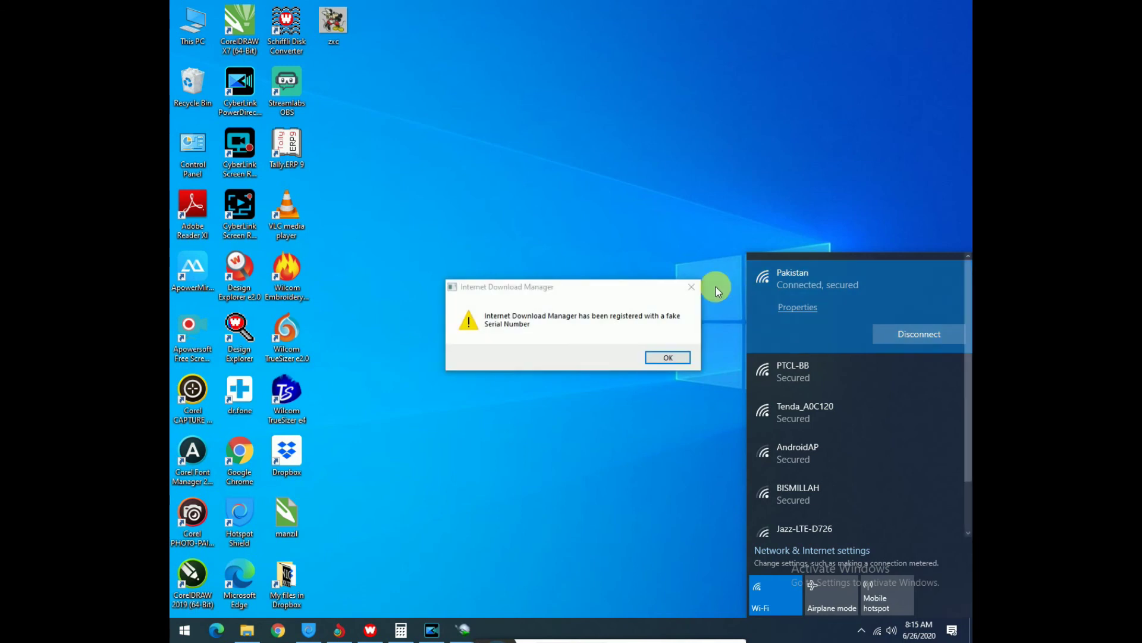
click(793, 369)
click(877, 630)
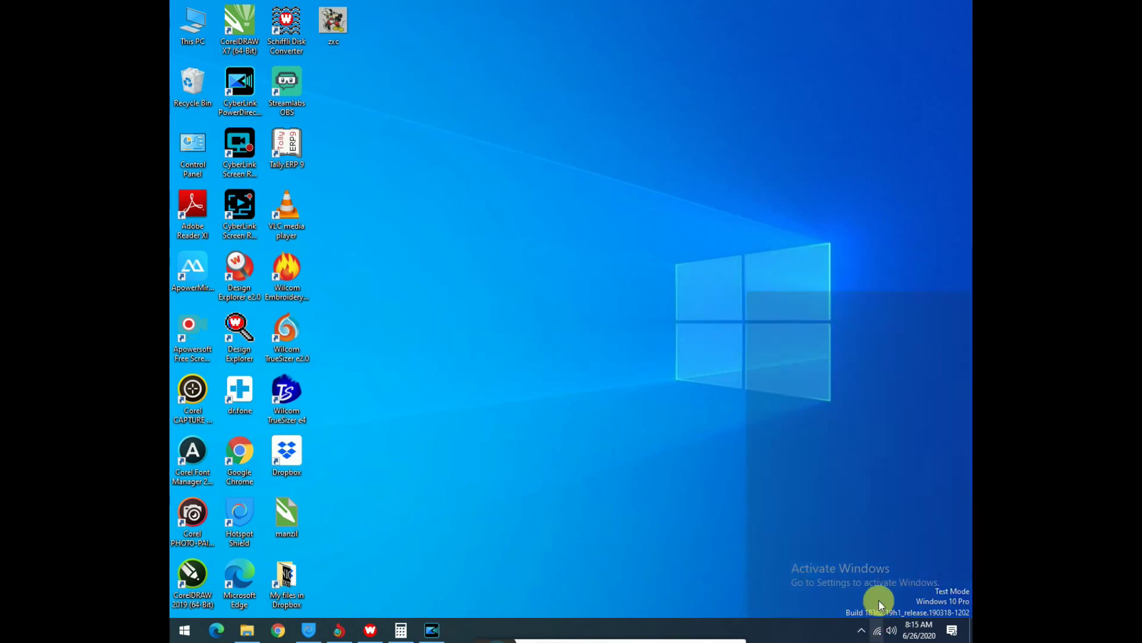